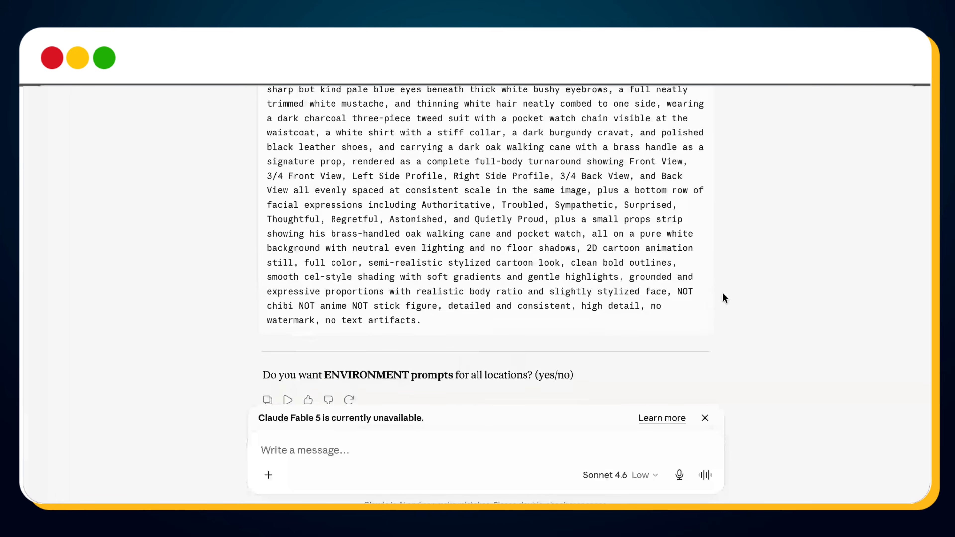
- Copy the young_sam character model sheet prompt from the Claude conversation
{"action": "scroll", "coordinate": [722, 293], "scroll_direction": "up", "scroll_amount": 15}
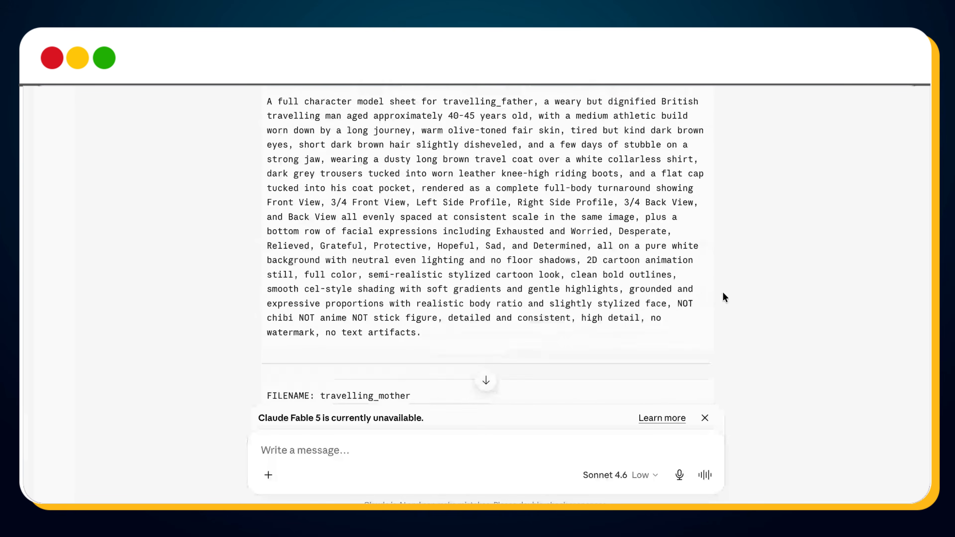
{"action": "scroll", "coordinate": [722, 292], "scroll_direction": "up", "scroll_amount": 20}
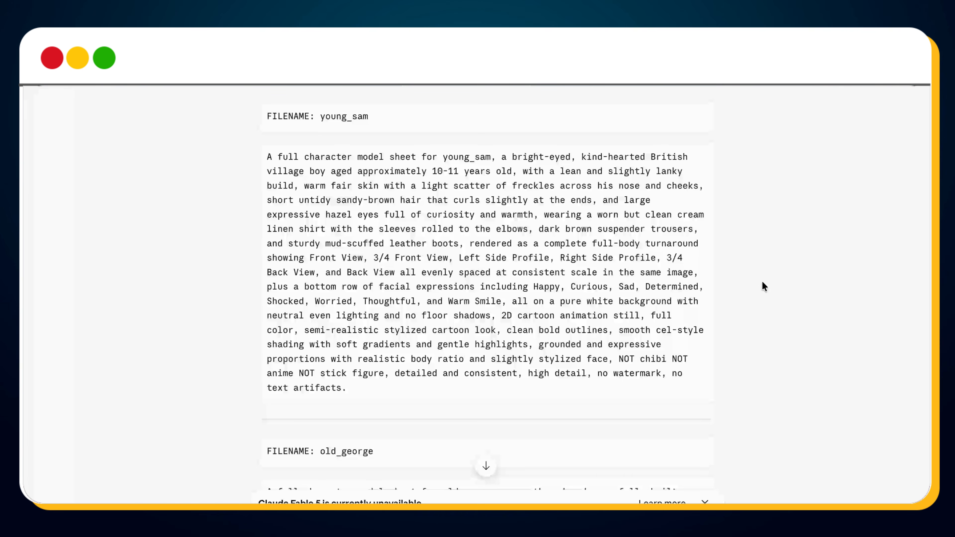
{"action": "left_click", "coordinate": [699, 156]}
- Open the Google Flow site at flow.google in a new browser tab and enter the creative studio
{"action": "key", "text": "super+t"}
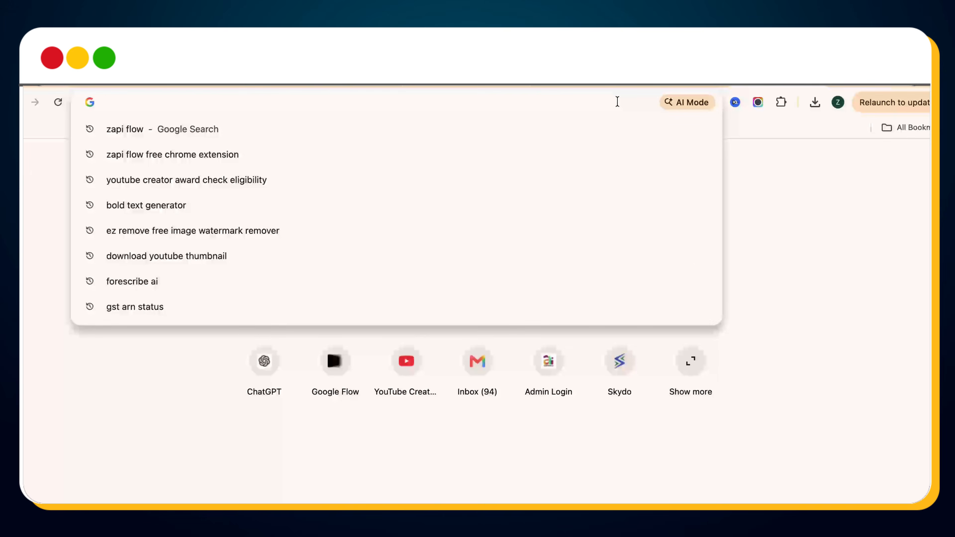
{"action": "type", "text": "flow.google"}
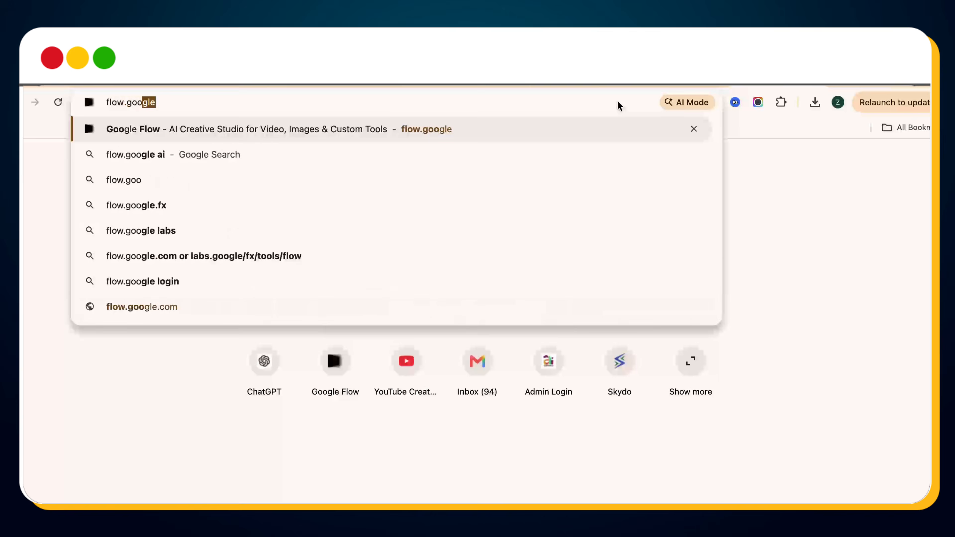
{"action": "key", "text": "Return"}
{"action": "left_click", "coordinate": [447, 442]}
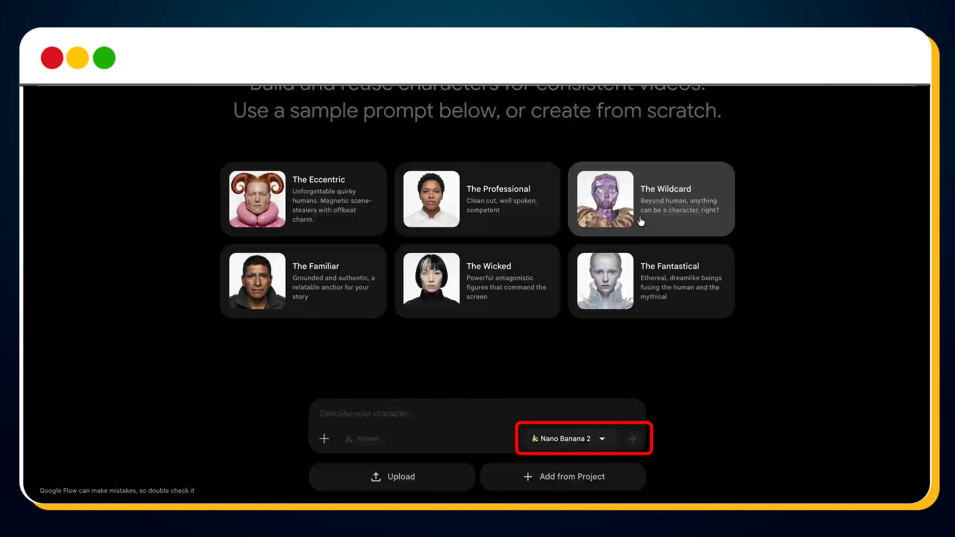
- Generate a new character from the copied young_sam prompt with the Nano Banana 2 model
{"action": "left_click", "coordinate": [414, 410]}
{"action": "key", "text": "ctrl+v"}
{"action": "left_click", "coordinate": [627, 454]}
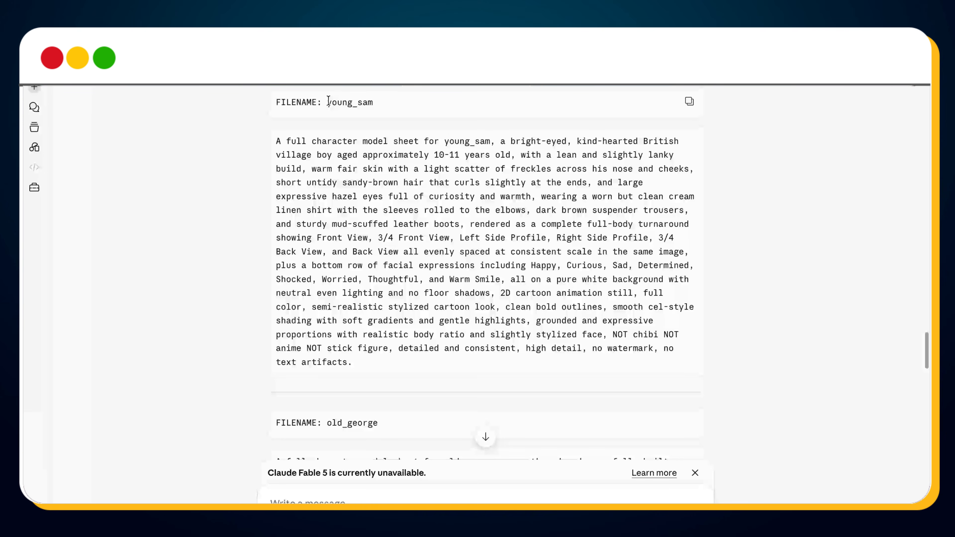
- Copy the filename young_sam from the Claude chat and use it as the new character's name in Google Flow
{"action": "left_click_drag", "start_coordinate": [338, 102], "coordinate": [372, 103]}
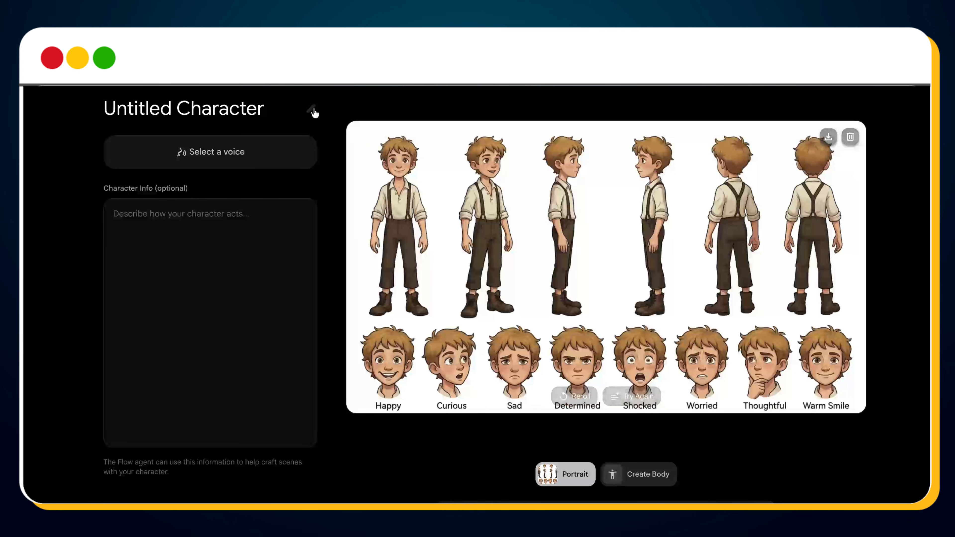
{"action": "key", "text": "ctrl+a"}
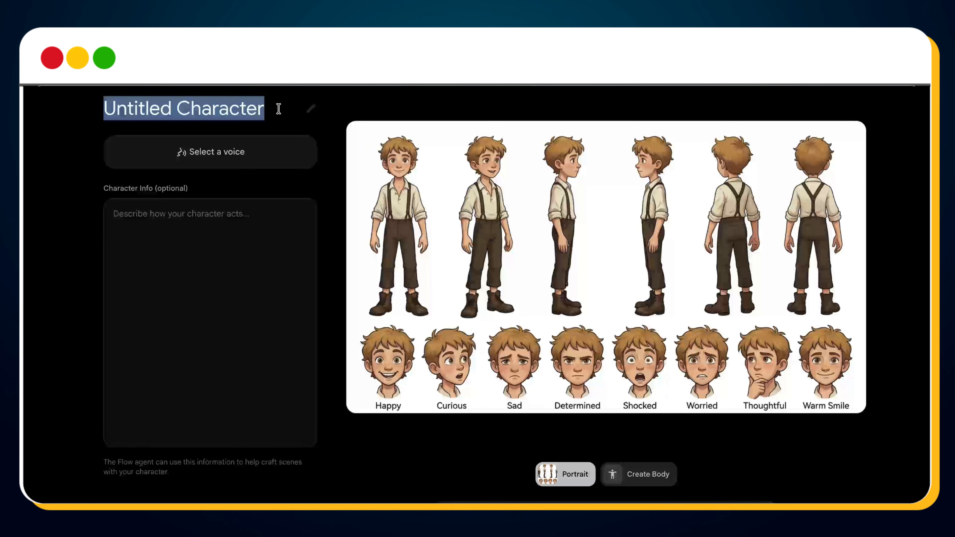
{"action": "key", "text": "ctrl+v"}
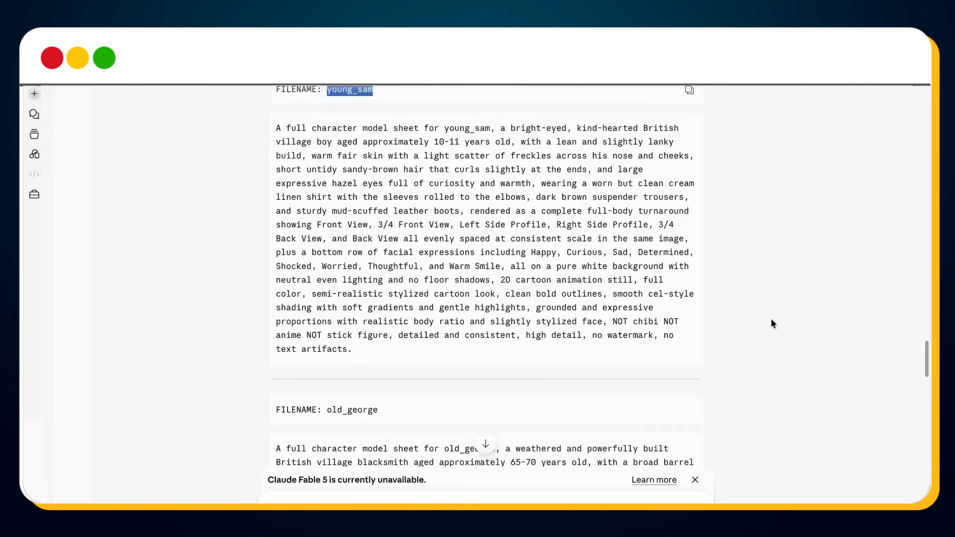
- Copy the old_george model sheet prompt from the Claude chat and generate a new Google Flow character from it
{"action": "scroll", "coordinate": [770, 318], "scroll_direction": "down", "scroll_amount": 7}
{"action": "scroll", "coordinate": [773, 318], "scroll_direction": "down", "scroll_amount": 2}
{"action": "left_click", "coordinate": [689, 166]}
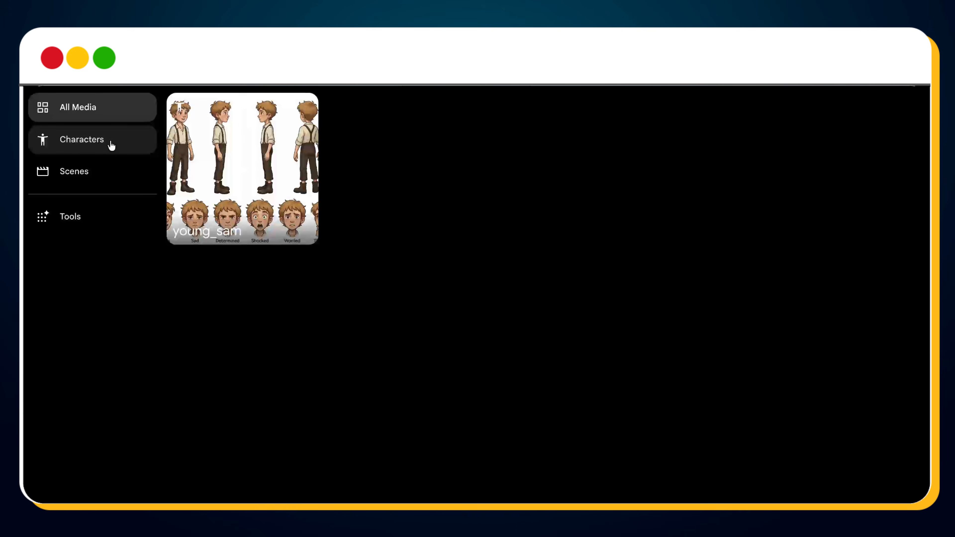
{"action": "left_click", "coordinate": [111, 144]}
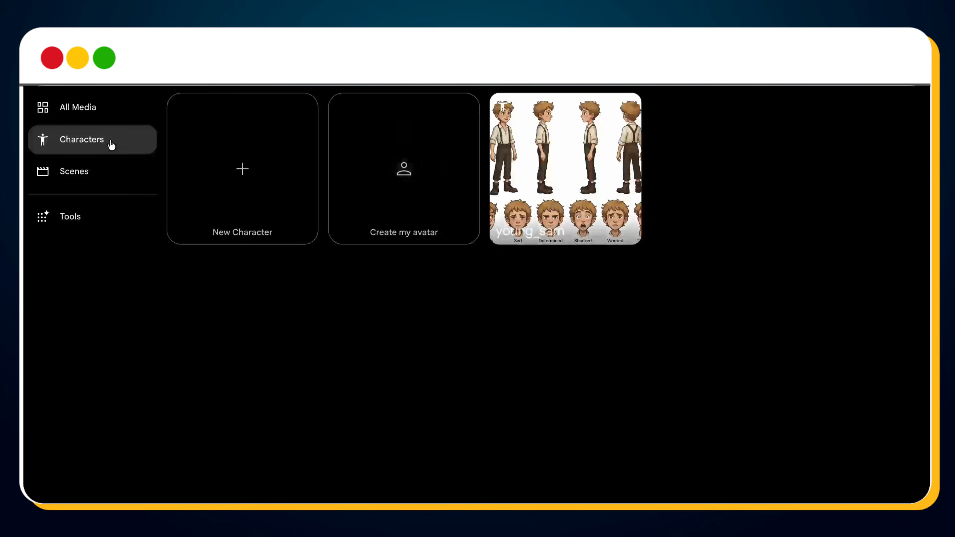
{"action": "left_click", "coordinate": [243, 194]}
{"action": "key", "text": "ctrl+v"}
{"action": "left_click", "coordinate": [636, 493]}
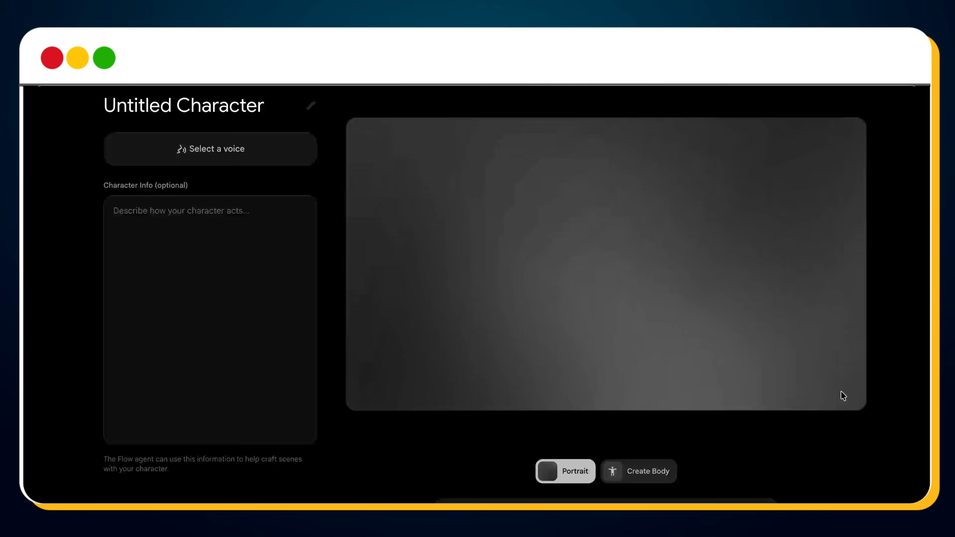
- Name the new character old_george, and copy the village_mum model sheet prompt from the Claude chat
{"action": "left_click", "coordinate": [274, 109]}
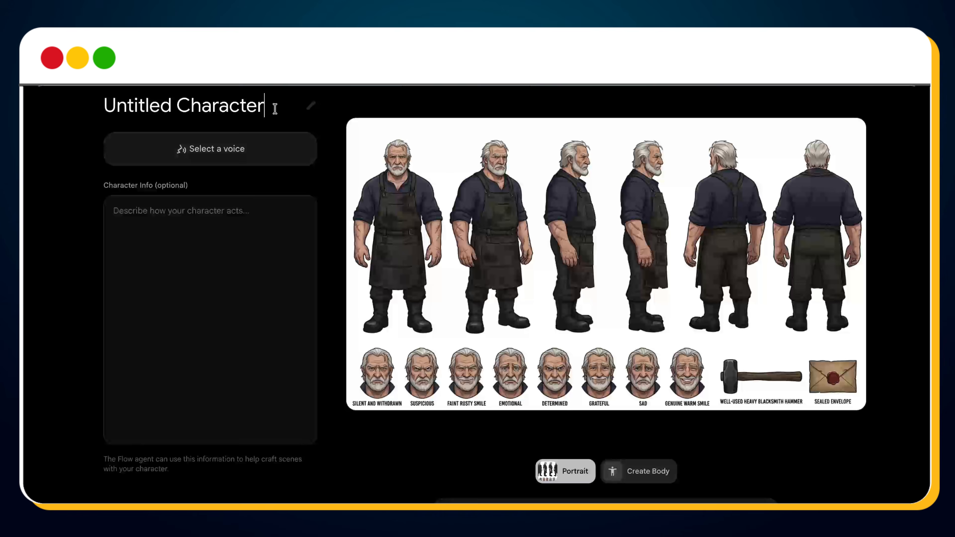
{"action": "key", "text": "ctrl+a"}
{"action": "type", "text": "old_george"}
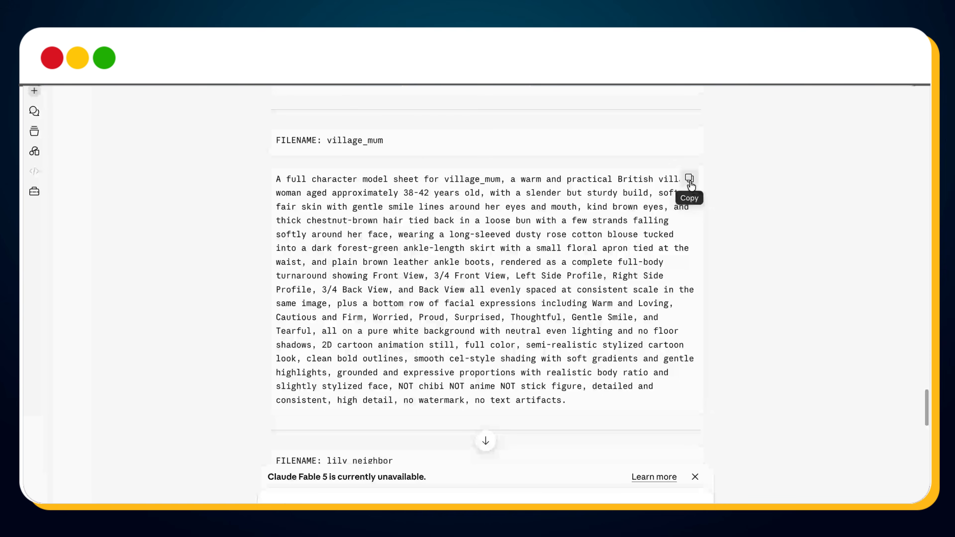
{"action": "left_click", "coordinate": [689, 183]}
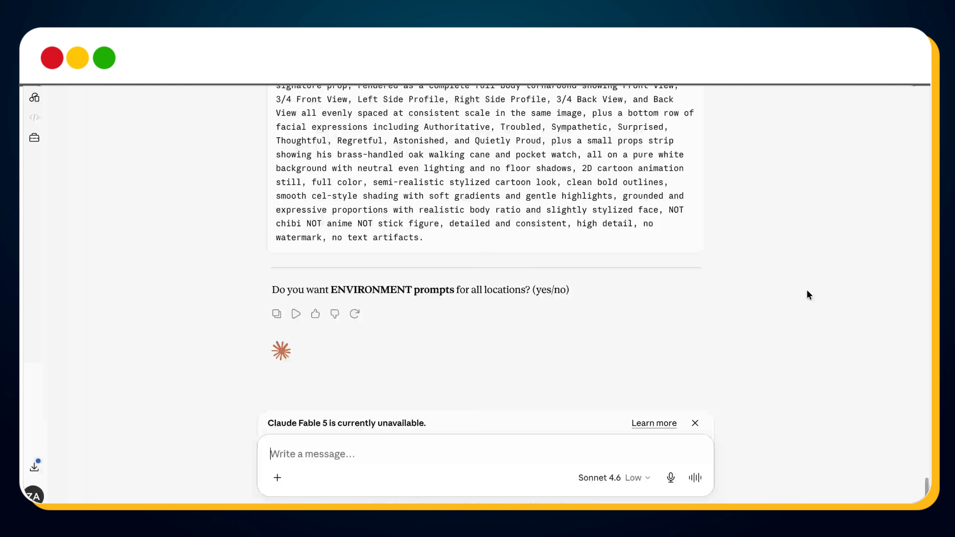
- Answer yes in the Claude chat to get environment prompts for all locations, and go to the start of the reply
{"action": "type", "text": "yes"}
{"action": "key", "text": "Return"}
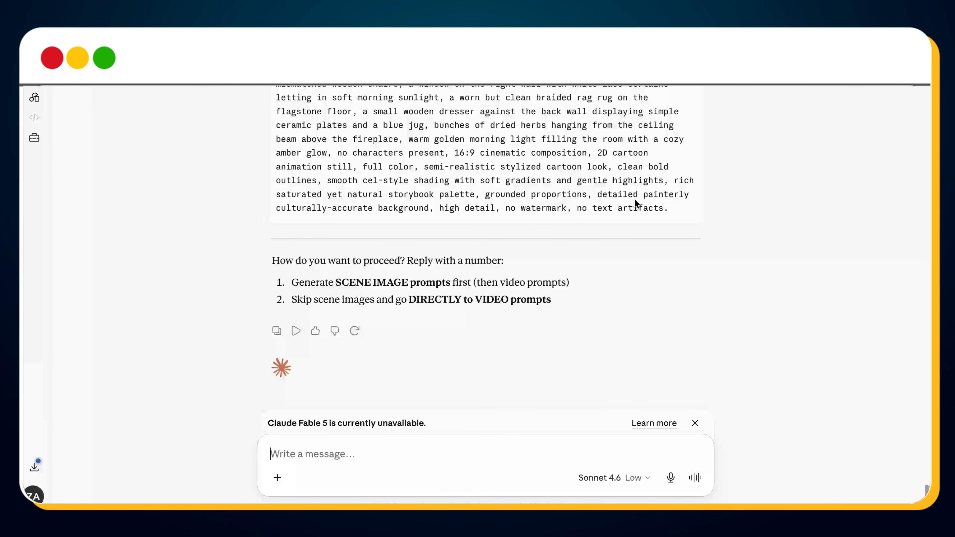
{"action": "scroll", "coordinate": [635, 203], "scroll_direction": "up", "scroll_amount": 20}
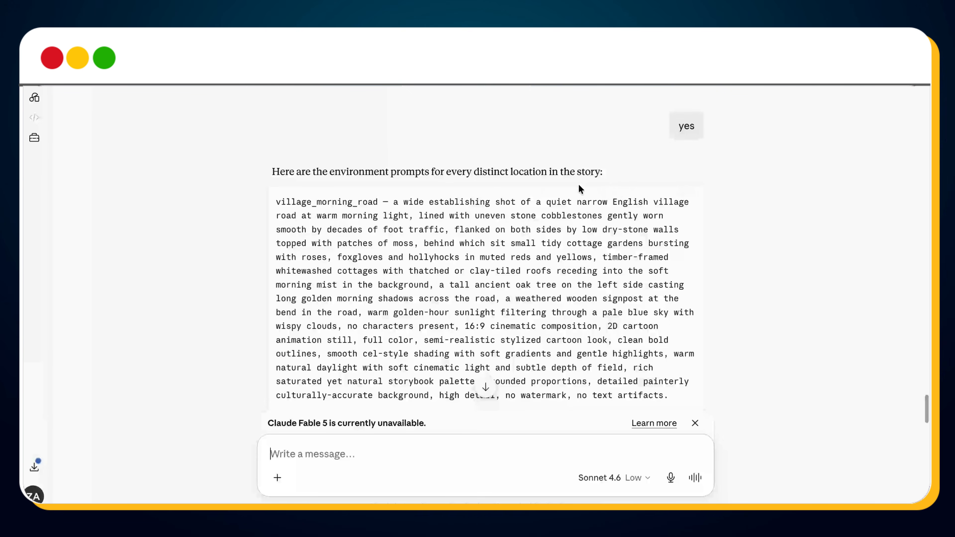
{"action": "scroll", "coordinate": [747, 218], "scroll_direction": "down", "scroll_amount": 2}
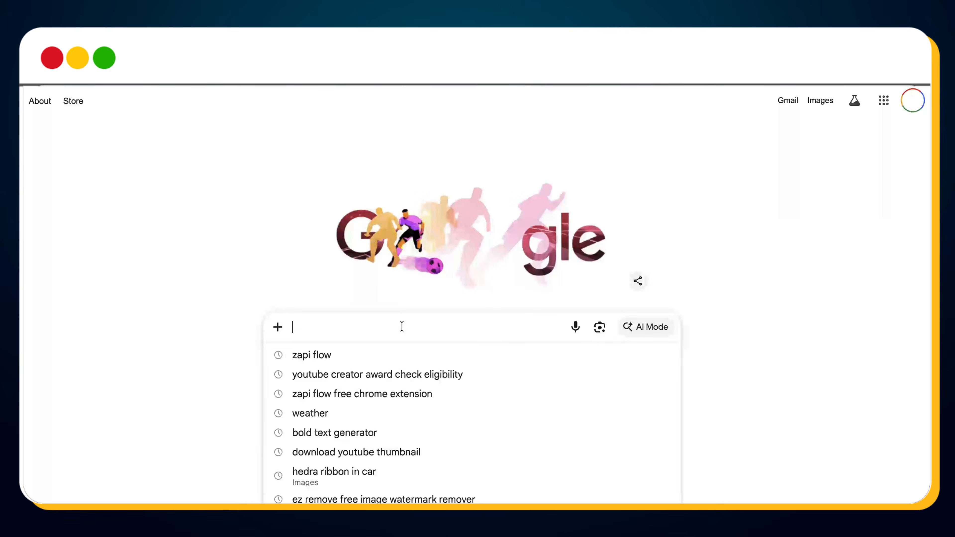
- Search Google for "zapiflow chrome extension" and open the ZAPI FLOW page in the Chrome Web Store
{"action": "type", "text": "zapiflow chrome extension"}
{"action": "key", "text": "Return"}
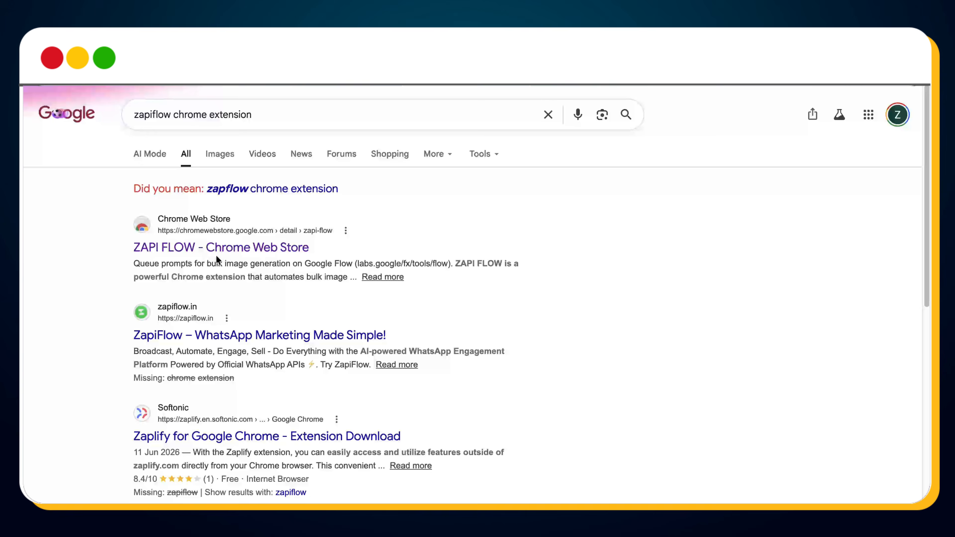
{"action": "left_click", "coordinate": [232, 257]}
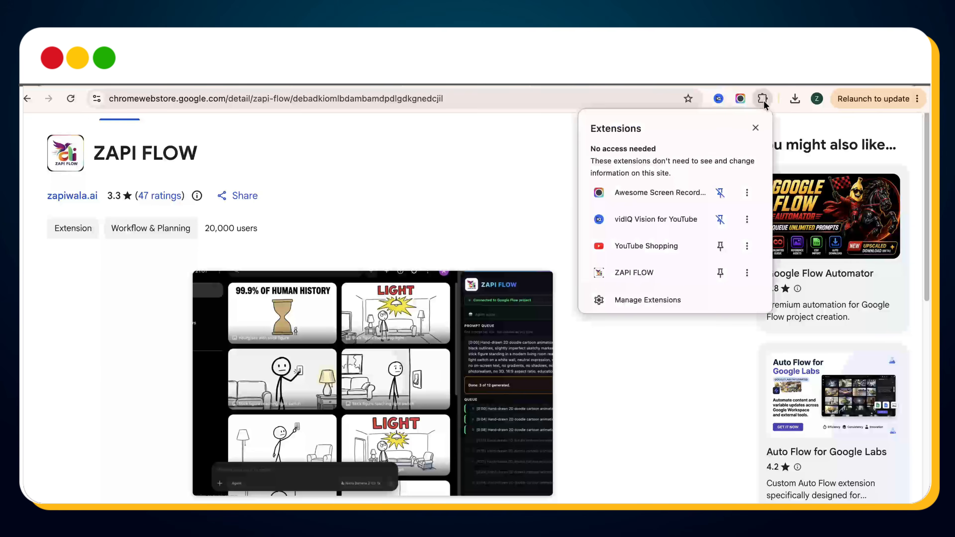
- Pin the ZAPI FLOW extension to the browser and open it
{"action": "left_click", "coordinate": [720, 273]}
{"action": "left_click", "coordinate": [740, 99]}
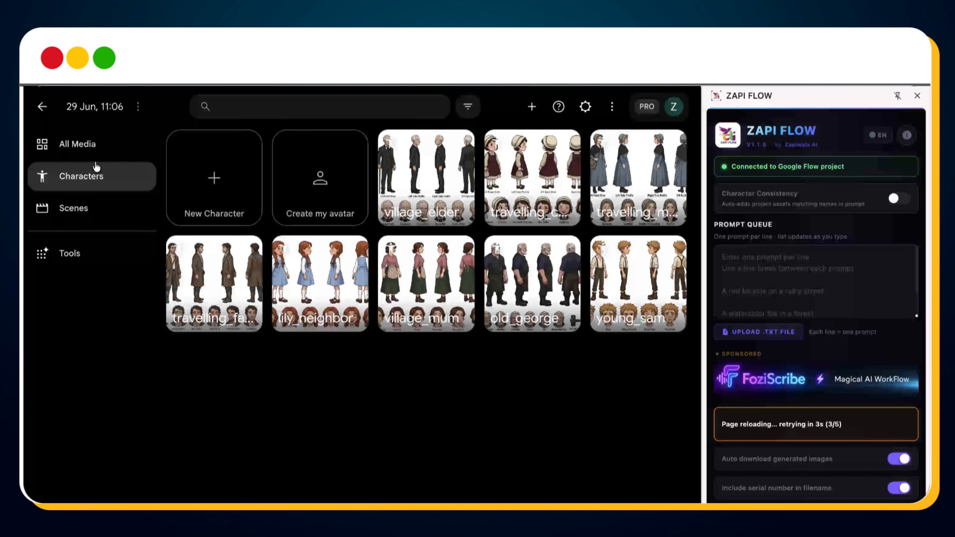
- Show all media in the Google Flow project and set its generation mode to Image with Nano Banana 2
{"action": "left_click", "coordinate": [86, 150]}
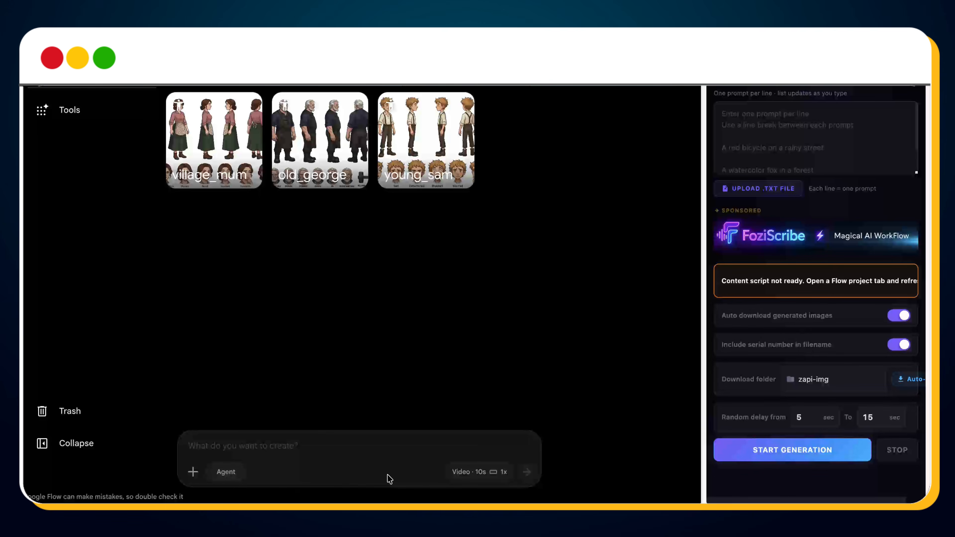
{"action": "left_click", "coordinate": [466, 473]}
{"action": "left_click", "coordinate": [401, 310]}
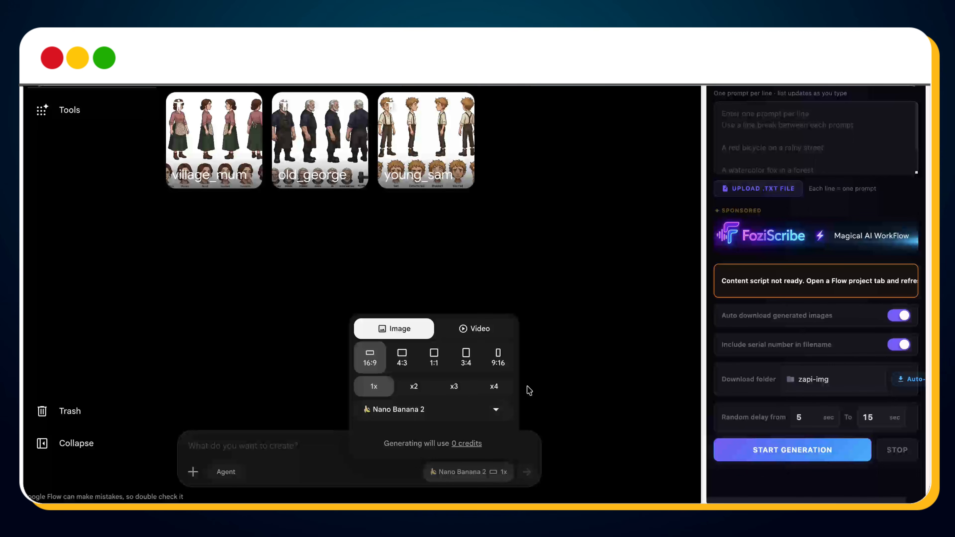
{"action": "left_click", "coordinate": [624, 340]}
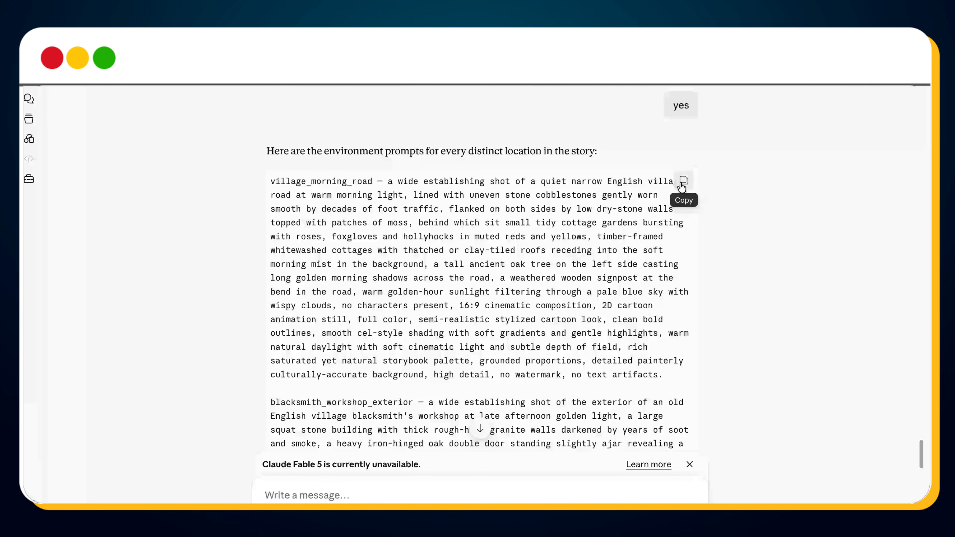
- Copy all environment prompts from the Claude chat and paste them into the ZAPI FLOW prompt queue
{"action": "left_click", "coordinate": [683, 185]}
{"action": "left_click", "coordinate": [733, 257]}
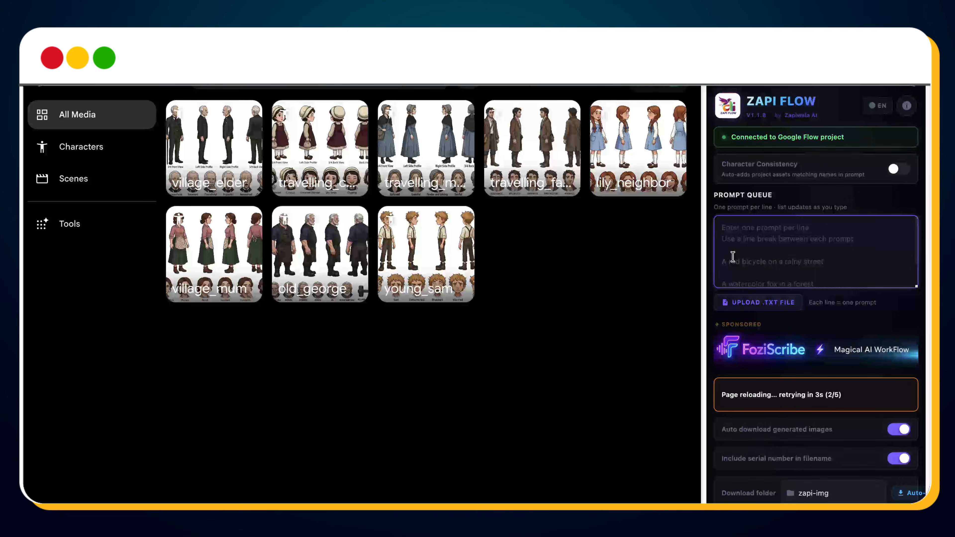
{"action": "key", "text": "super+v"}
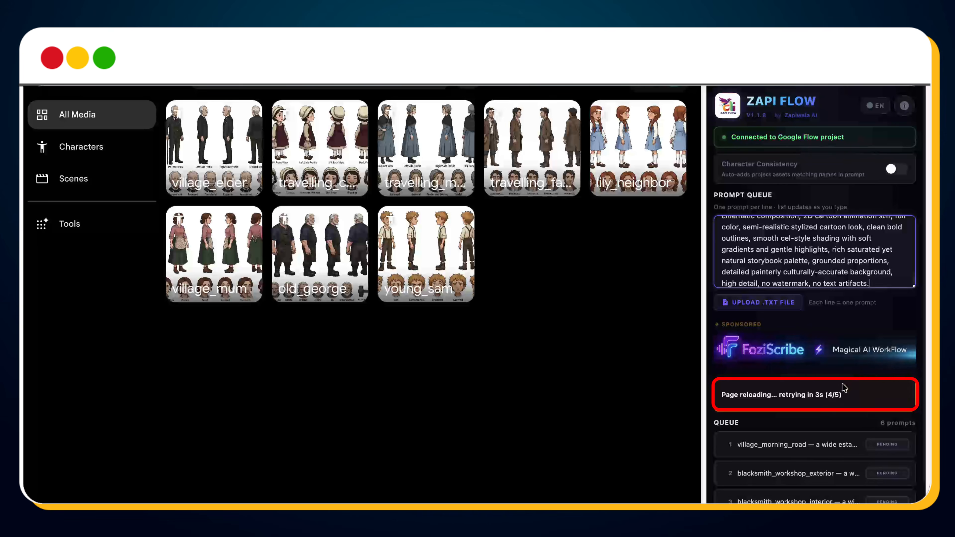
- Turn off serial numbers in ZAPI FLOW filenames and set the download folder to English-Story-Env
{"action": "scroll", "coordinate": [841, 395], "scroll_direction": "down", "scroll_amount": 1}
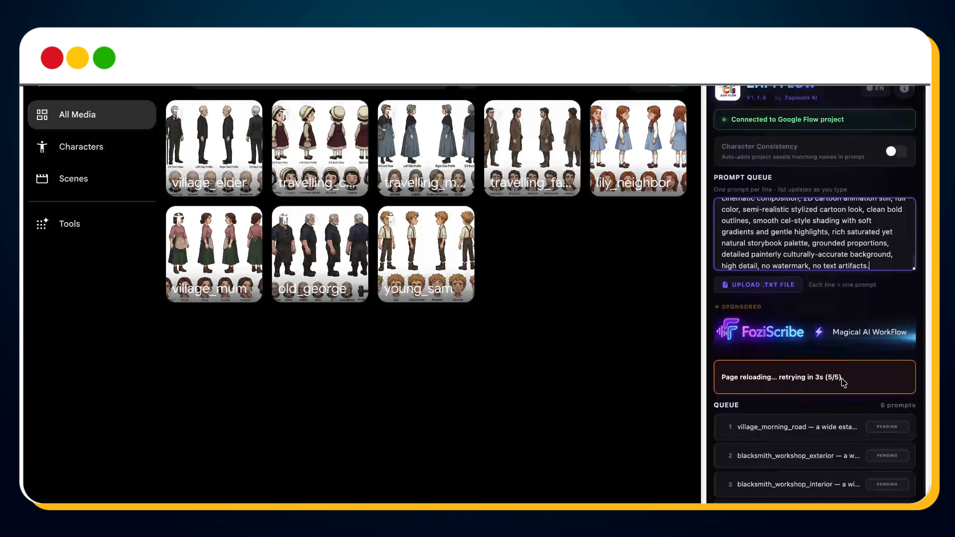
{"action": "scroll", "coordinate": [842, 381], "scroll_direction": "down", "scroll_amount": 2}
{"action": "scroll", "coordinate": [842, 381], "scroll_direction": "down", "scroll_amount": 6}
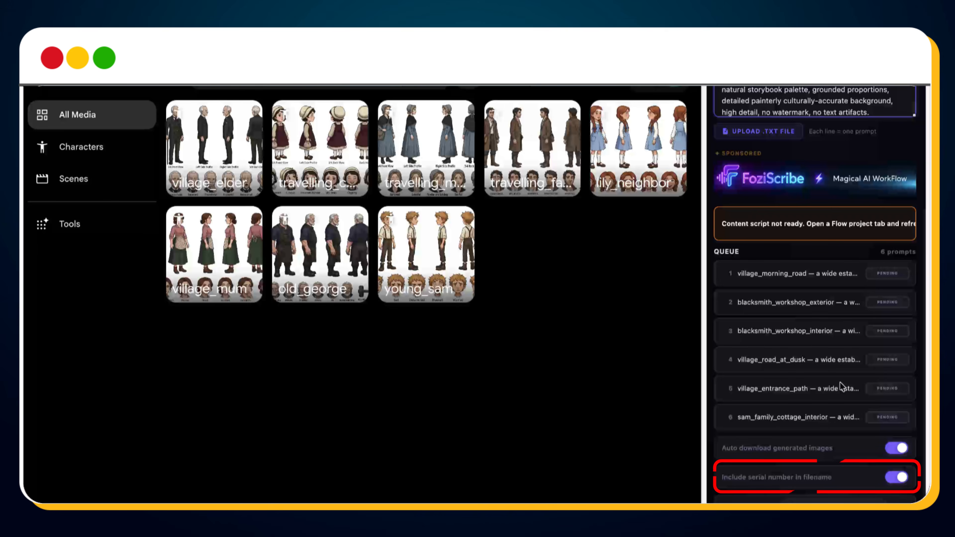
{"action": "left_click", "coordinate": [899, 478]}
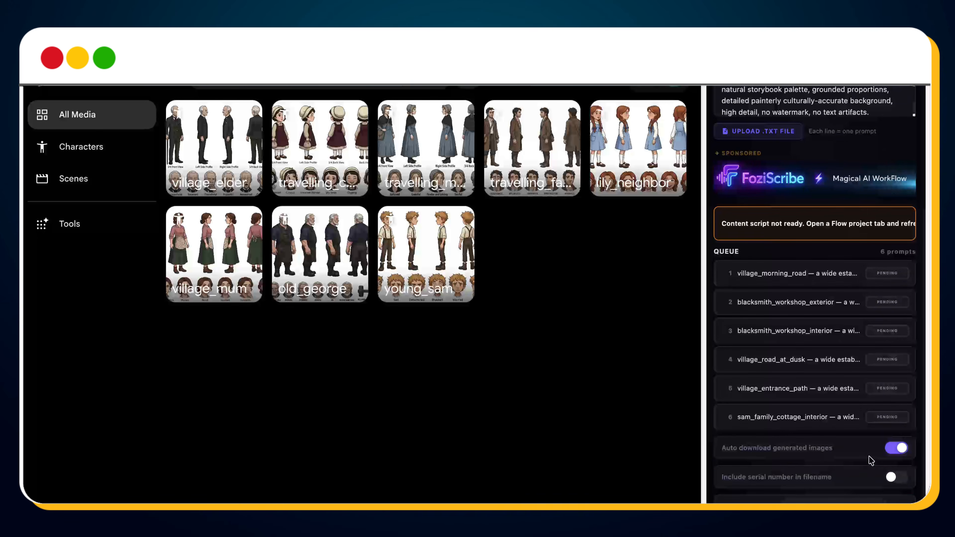
{"action": "left_click", "coordinate": [914, 414]}
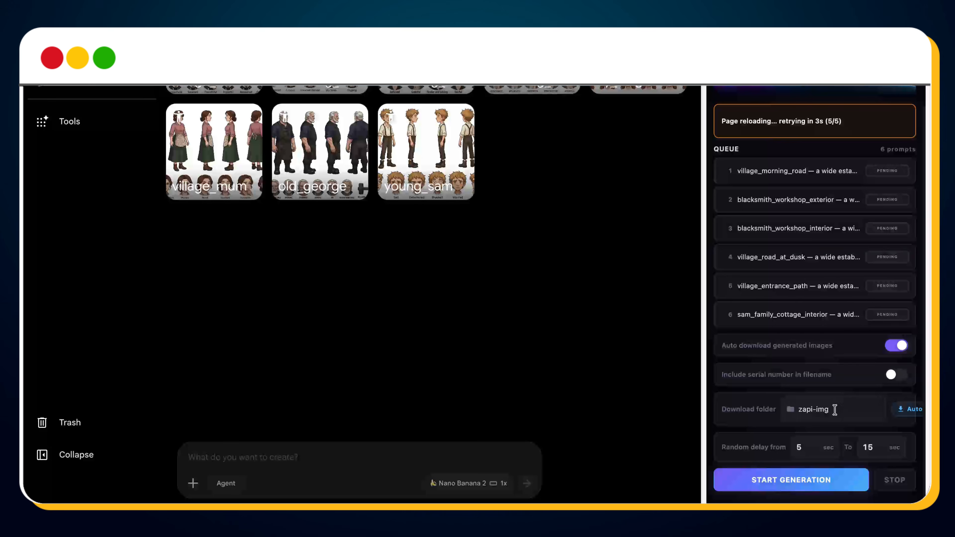
{"action": "triple_click", "coordinate": [835, 409]}
{"action": "type", "text": "English-Story-Env"}
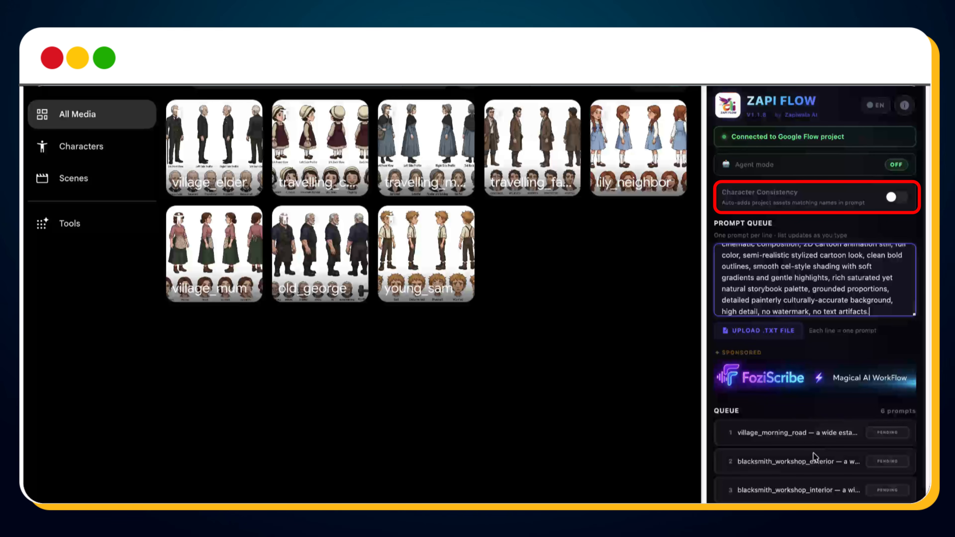
- Start generating the queued environment images in ZAPI FLOW
{"action": "scroll", "coordinate": [813, 454], "scroll_direction": "down", "scroll_amount": 4}
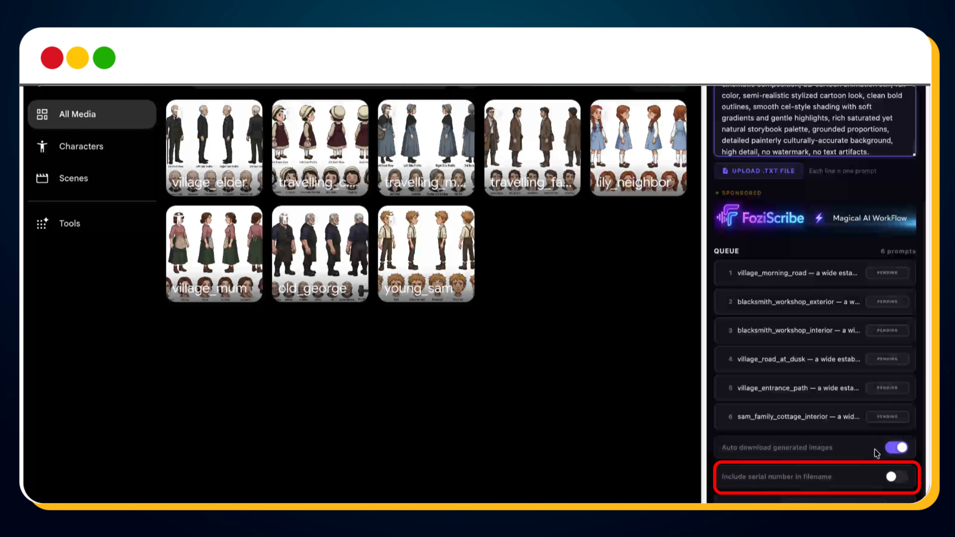
{"action": "scroll", "coordinate": [828, 450], "scroll_direction": "down", "scroll_amount": 3}
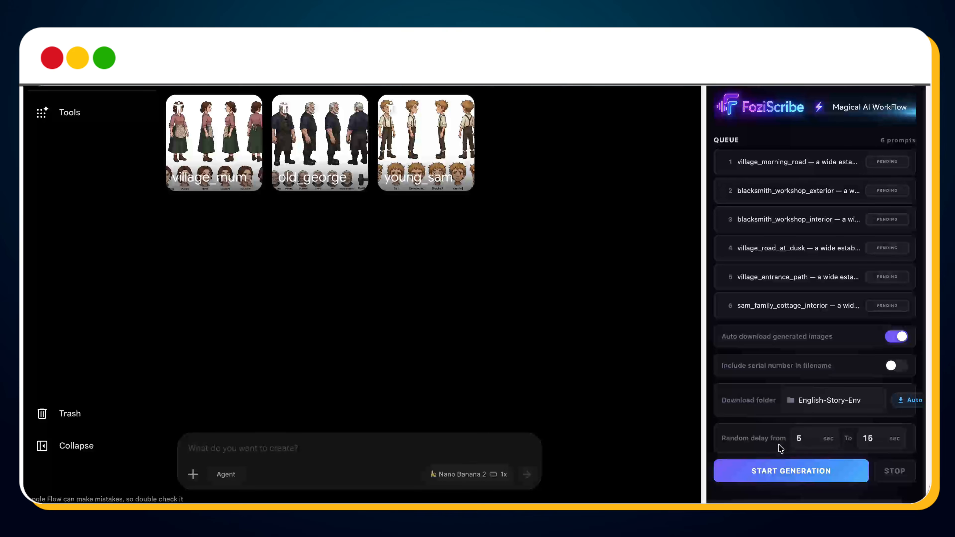
{"action": "left_click", "coordinate": [785, 471]}
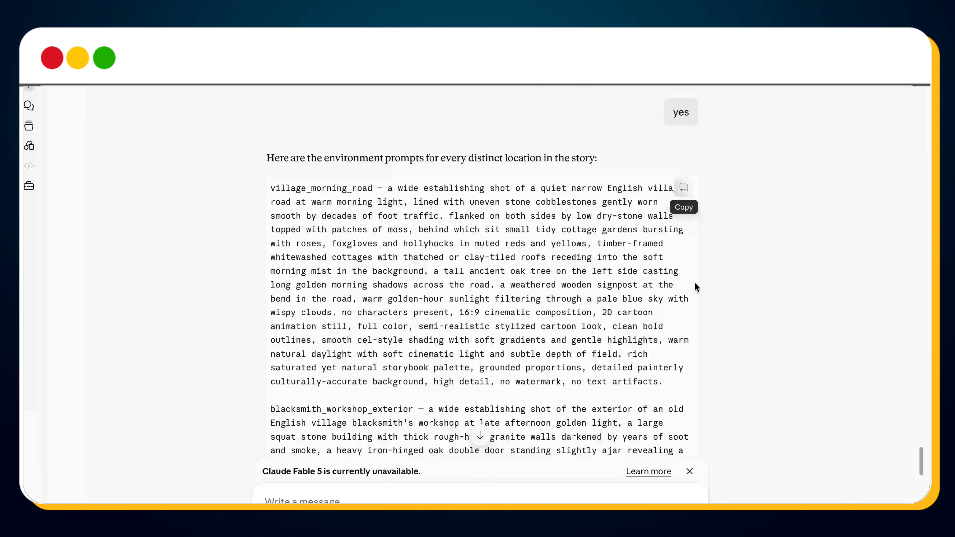
- Reply 2 in the Claude chat to go directly to video prompts, and copy all the generated video prompts
{"action": "scroll", "coordinate": [763, 234], "scroll_direction": "down", "scroll_amount": 20}
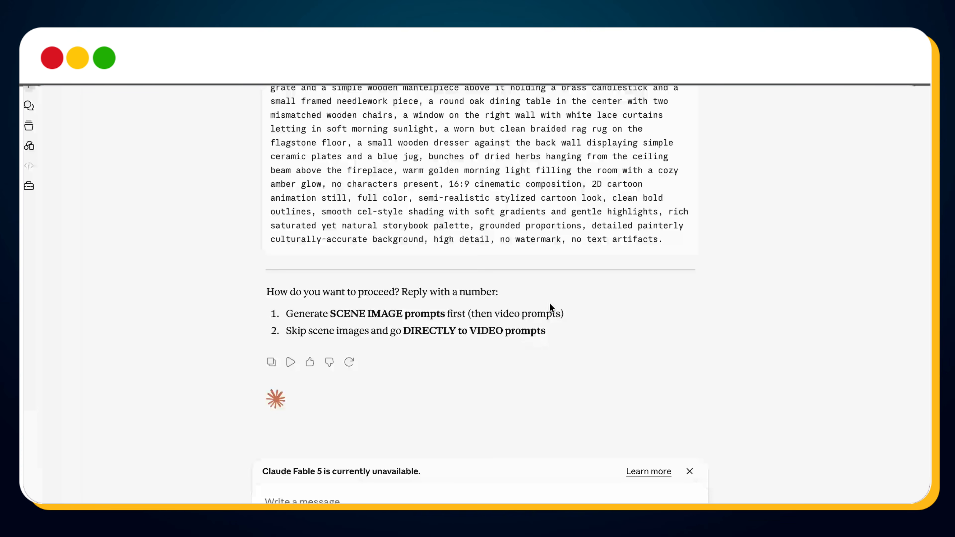
{"action": "left_click", "coordinate": [357, 435]}
{"action": "type", "text": "2"}
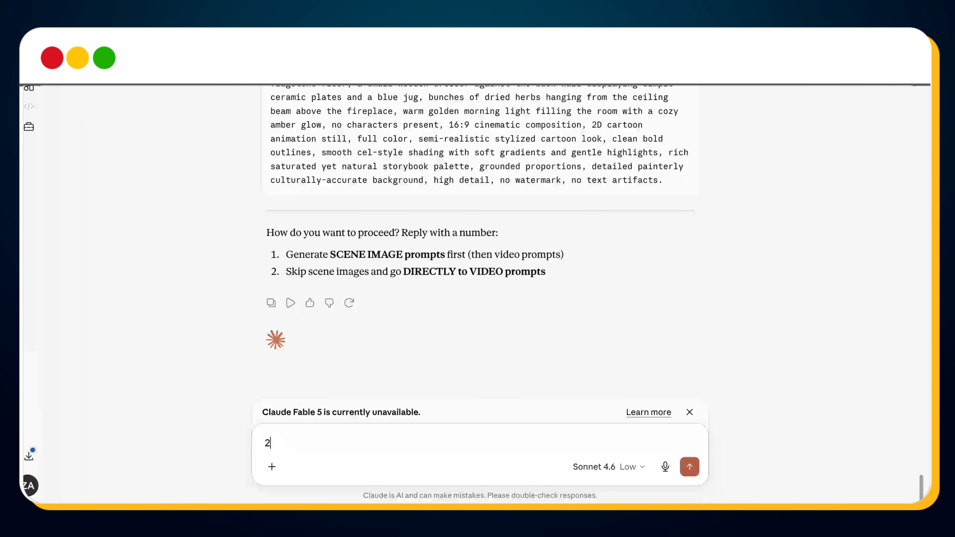
{"action": "key", "text": "Return"}
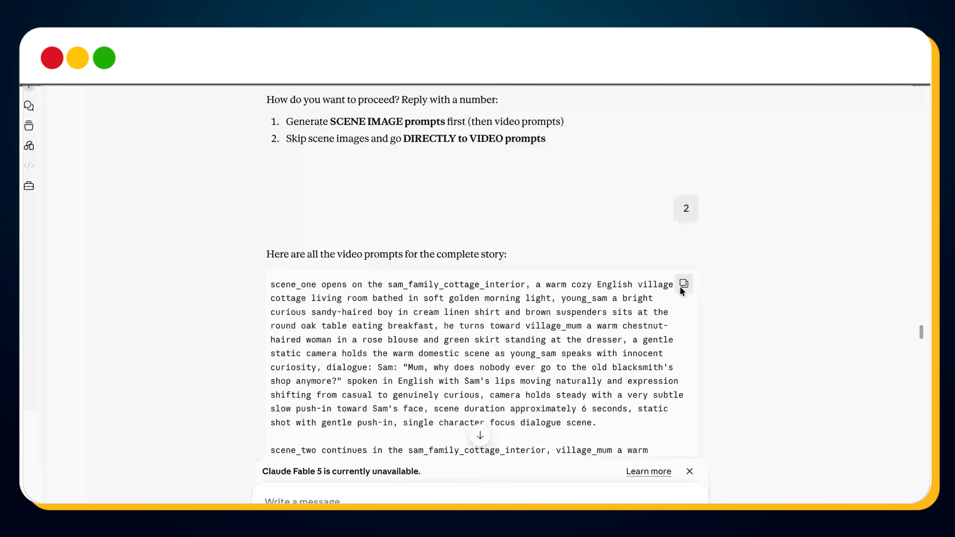
{"action": "left_click", "coordinate": [682, 286]}
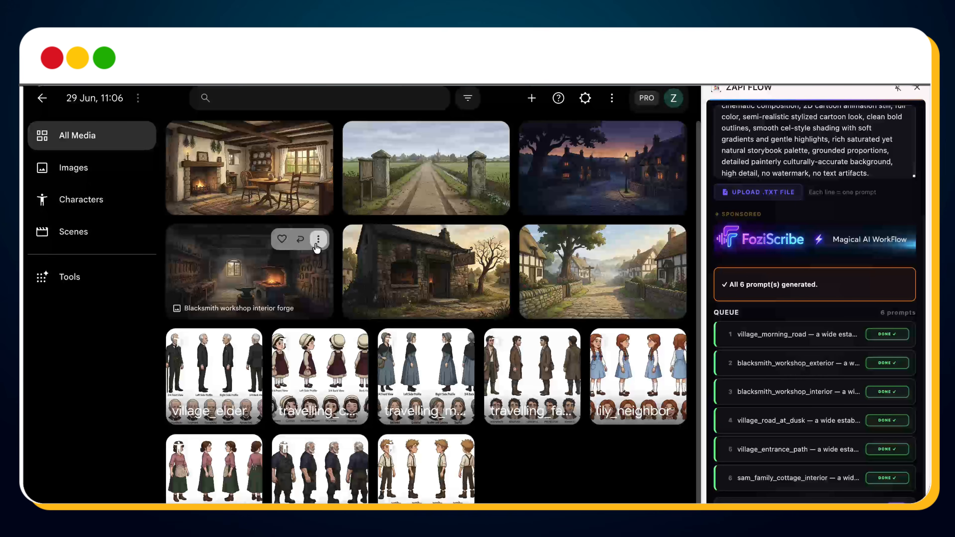
- Switch to the Google Flow project and upload all six environment images from the English-Story-Env folder
{"action": "left_click", "coordinate": [317, 244]}
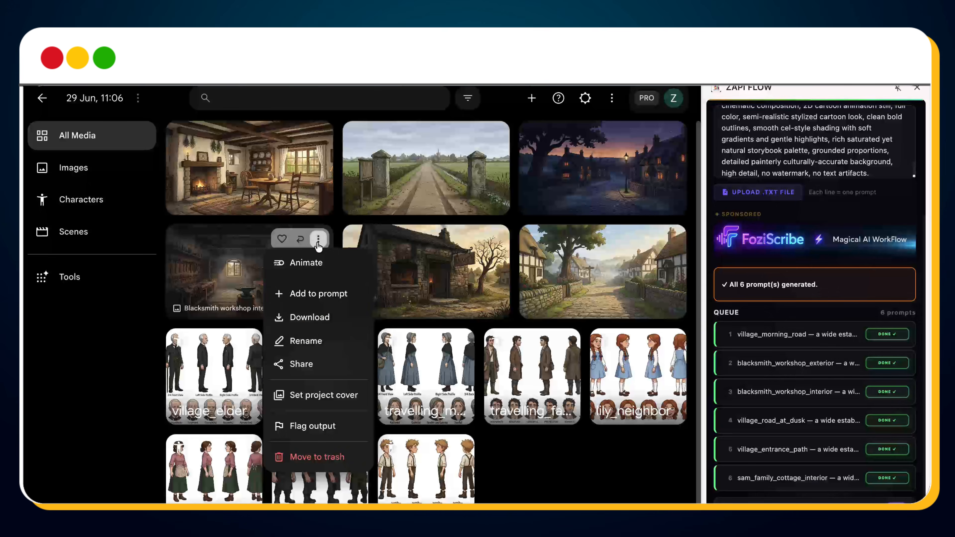
{"action": "left_click", "coordinate": [295, 349]}
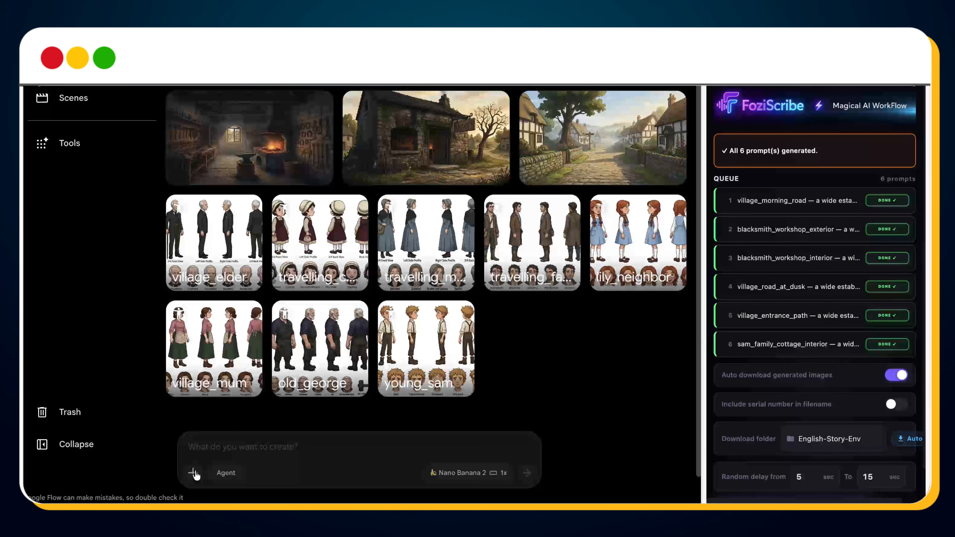
{"action": "left_click", "coordinate": [194, 472]}
{"action": "left_click", "coordinate": [168, 409]}
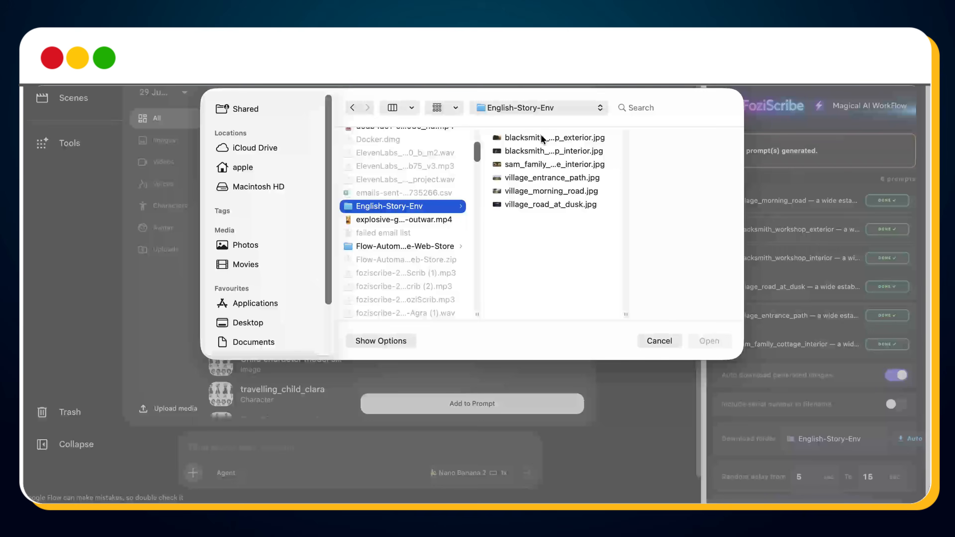
{"action": "left_click", "coordinate": [541, 137]}
{"action": "left_click", "coordinate": [508, 209], "text": "shift"}
{"action": "left_click", "coordinate": [710, 338]}
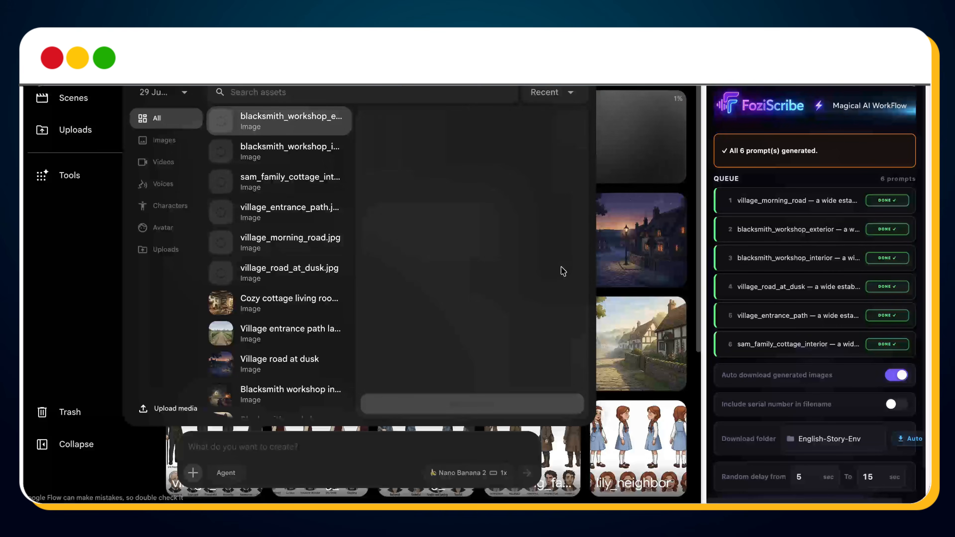
{"action": "left_click", "coordinate": [108, 324]}
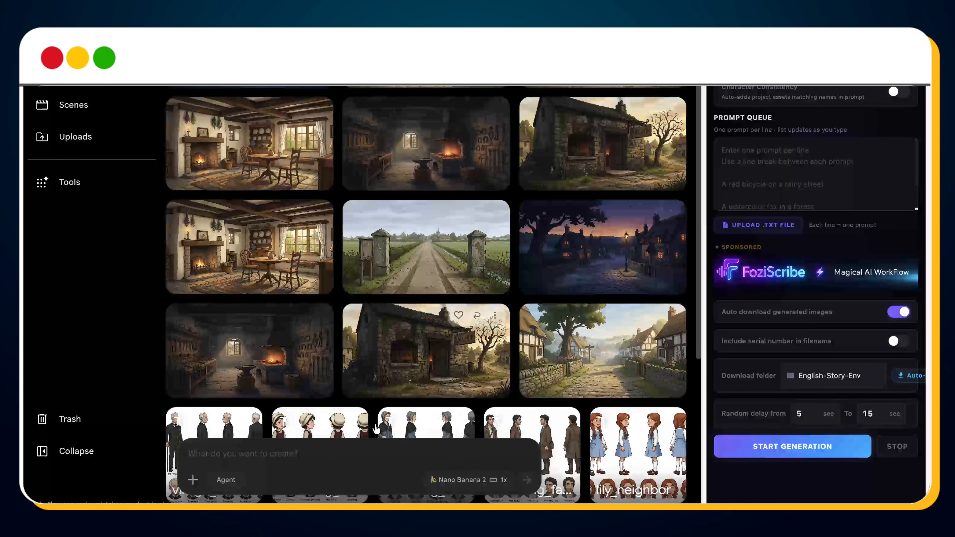
- Set the generation mode to Video with Ingredients at 16:9, 1x and 10s, and turn on Character Consistency in ZAPI FLOW
{"action": "left_click", "coordinate": [466, 480]}
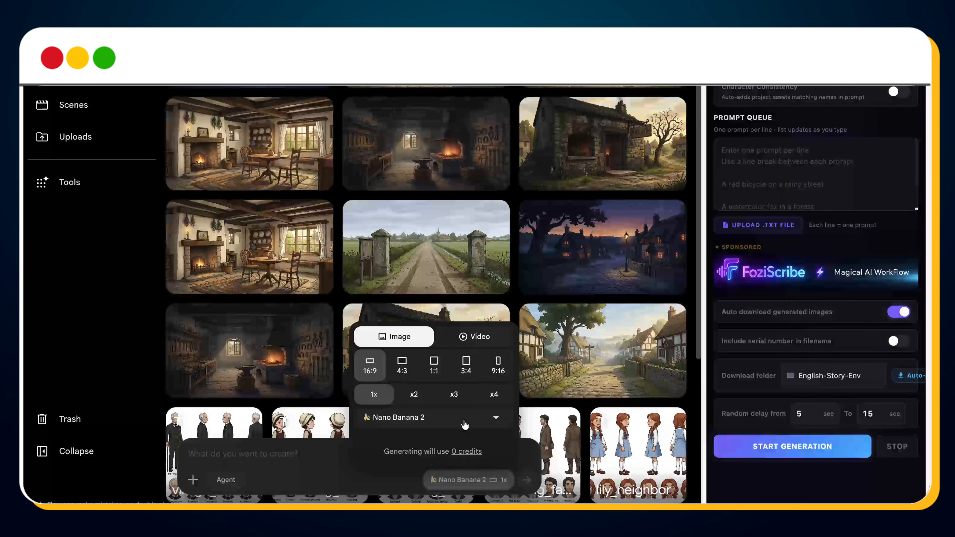
{"action": "left_click", "coordinate": [467, 341]}
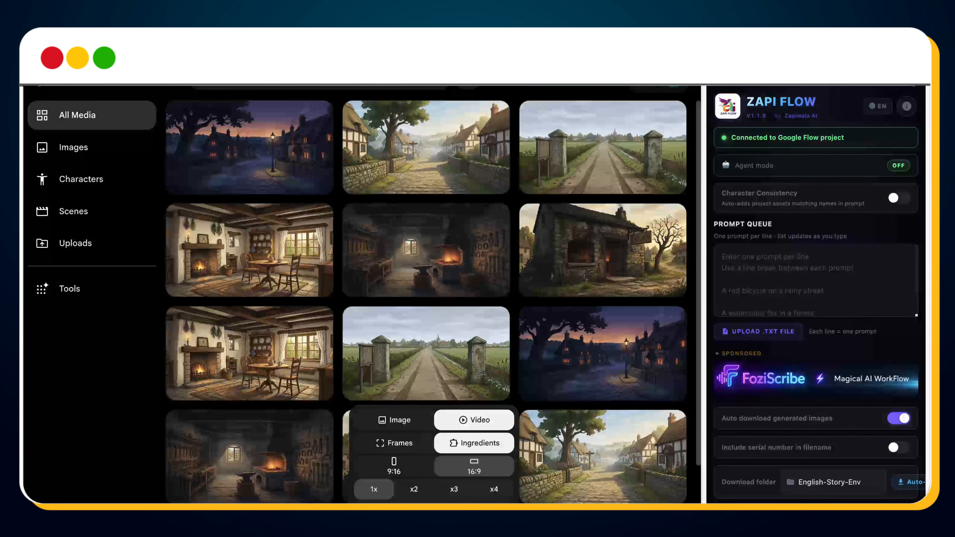
{"action": "key", "text": "Escape"}
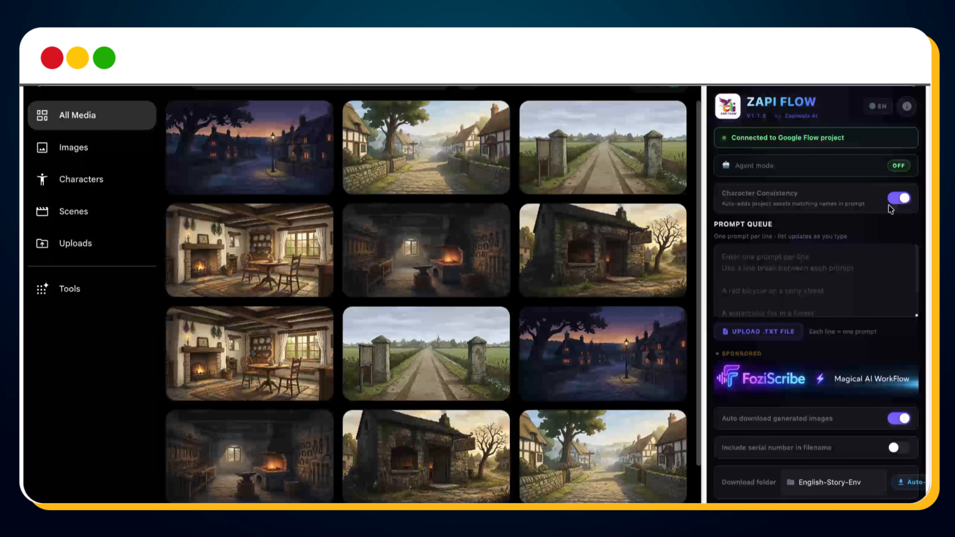
- Paste the copied video prompts into the ZAPI FLOW prompt queue and look over the queued scenes
{"action": "left_click", "coordinate": [818, 266]}
{"action": "key", "text": "ctrl+v"}
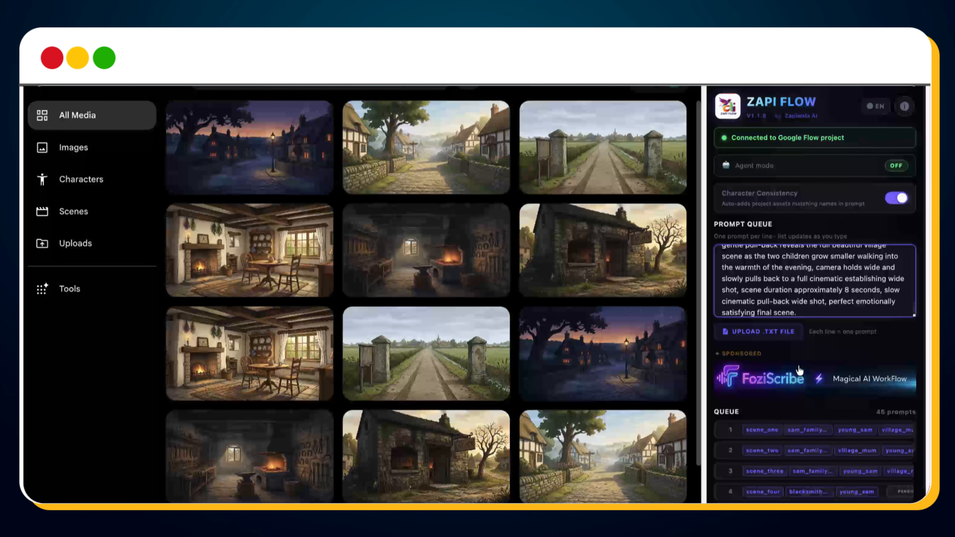
{"action": "scroll", "coordinate": [803, 361], "scroll_direction": "down", "scroll_amount": 1}
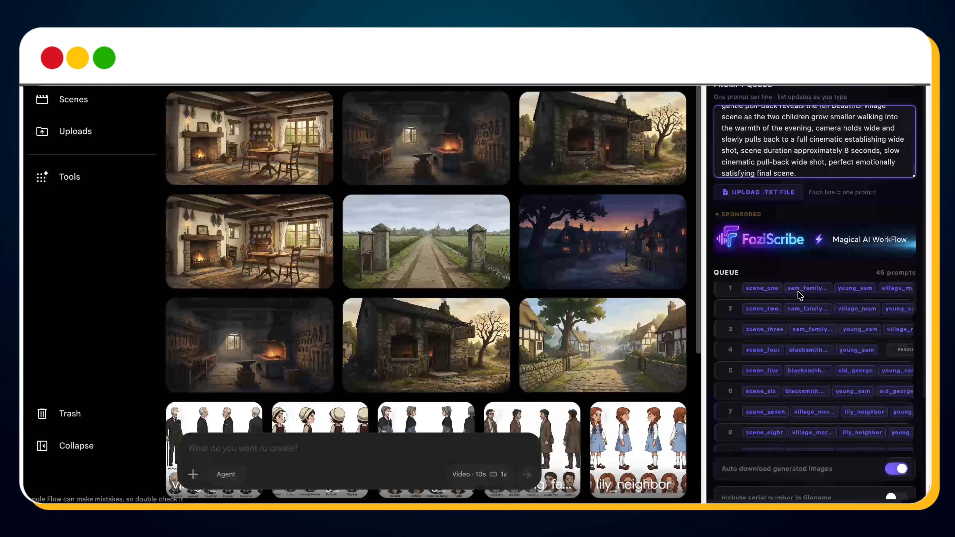
{"action": "scroll", "coordinate": [798, 283], "scroll_direction": "down", "scroll_amount": 4}
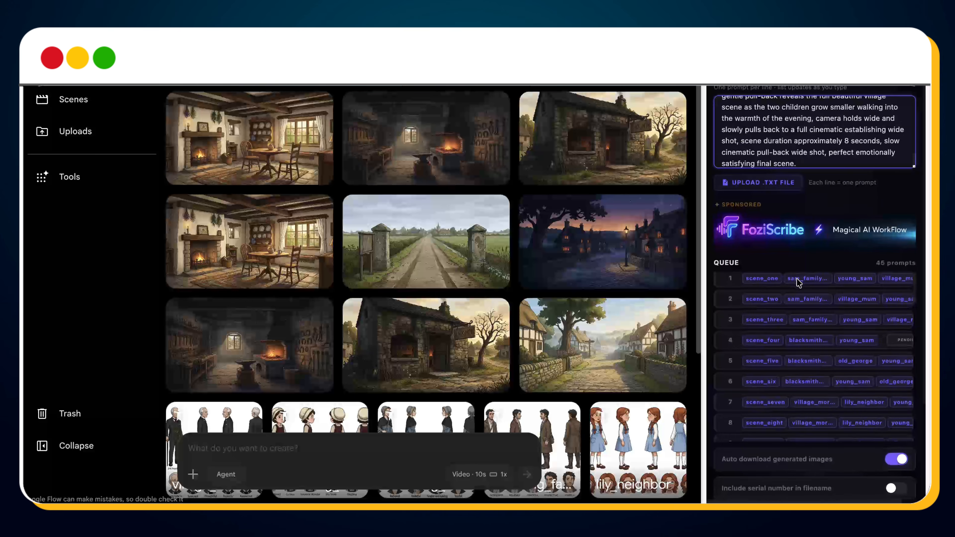
- Turn on serial numbers in the download filenames and start generating the queued scene videos
{"action": "scroll", "coordinate": [796, 279], "scroll_direction": "down", "scroll_amount": 1}
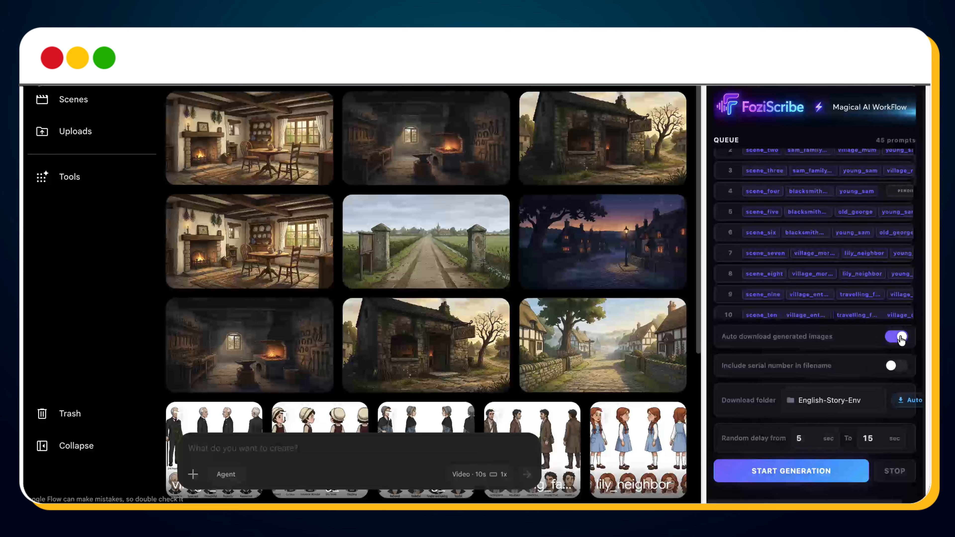
{"action": "left_click", "coordinate": [893, 366]}
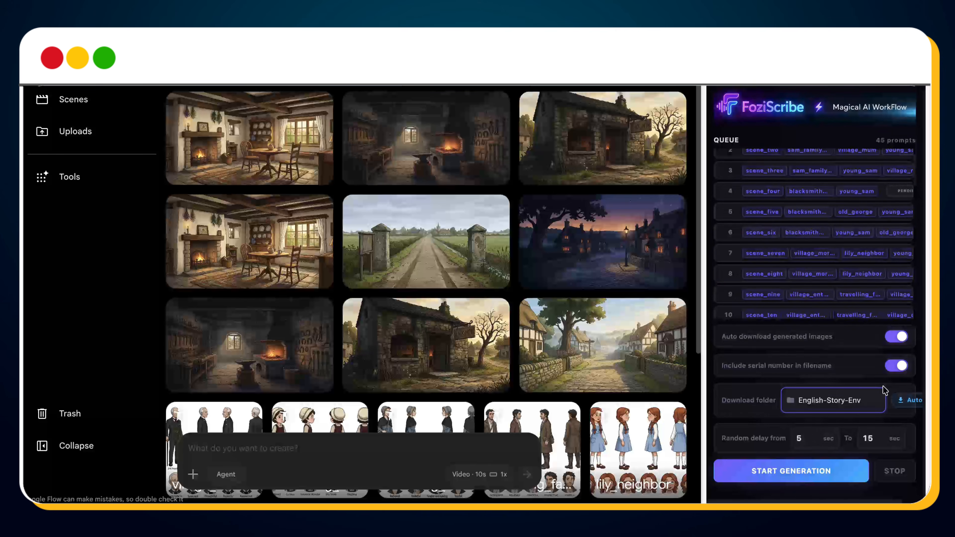
{"action": "left_click", "coordinate": [777, 475]}
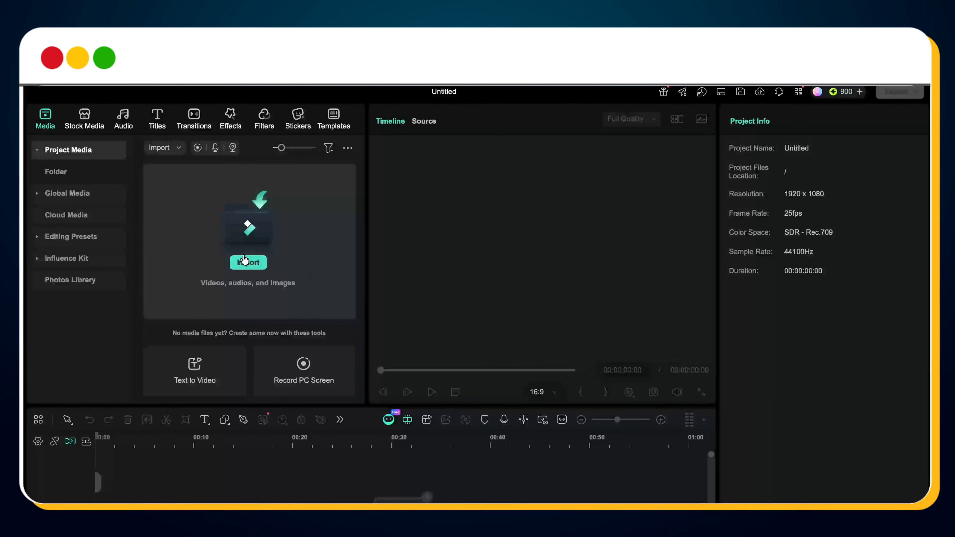
- Switch to Filmora, import all the numbered scene clips and place them in order on the first video track
{"action": "left_click", "coordinate": [241, 265]}
{"action": "left_click", "coordinate": [544, 299]}
{"action": "key", "text": "super+a"}
{"action": "left_click", "coordinate": [710, 481]}
{"action": "left_click_drag", "start_coordinate": [254, 225], "coordinate": [166, 450]}
{"action": "left_click", "coordinate": [505, 341]}
- Trim the unwanted starts and ends of the scene clips along the timeline, and preview the edited video full screen
{"action": "key", "text": "space"}
{"action": "key", "text": "alt+]"}
{"action": "key", "text": "alt+]"}
{"action": "key", "text": "space"}
{"action": "left_click", "coordinate": [499, 475]}
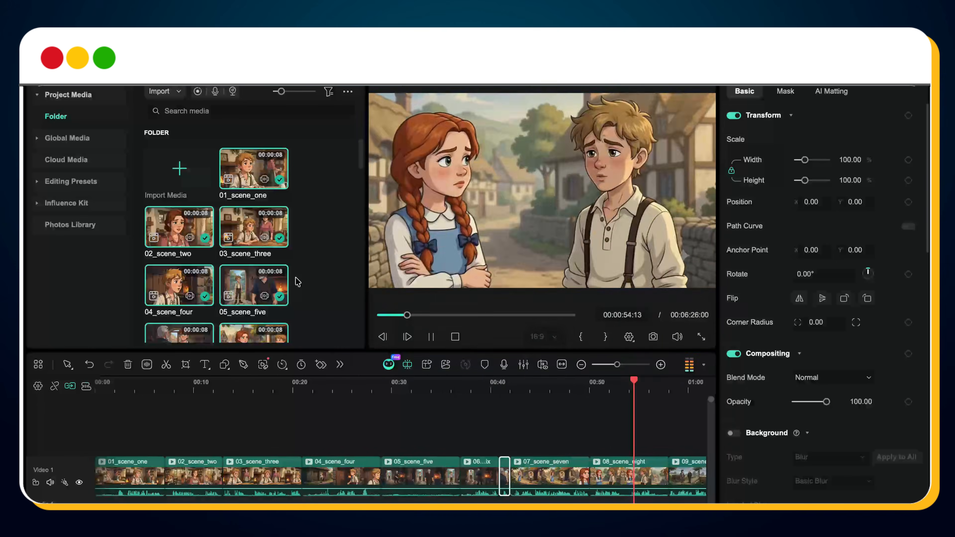
{"action": "key", "text": "alt+]"}
{"action": "key", "text": "alt+]"}
{"action": "left_click", "coordinate": [478, 472]}
{"action": "key", "text": "alt+["}
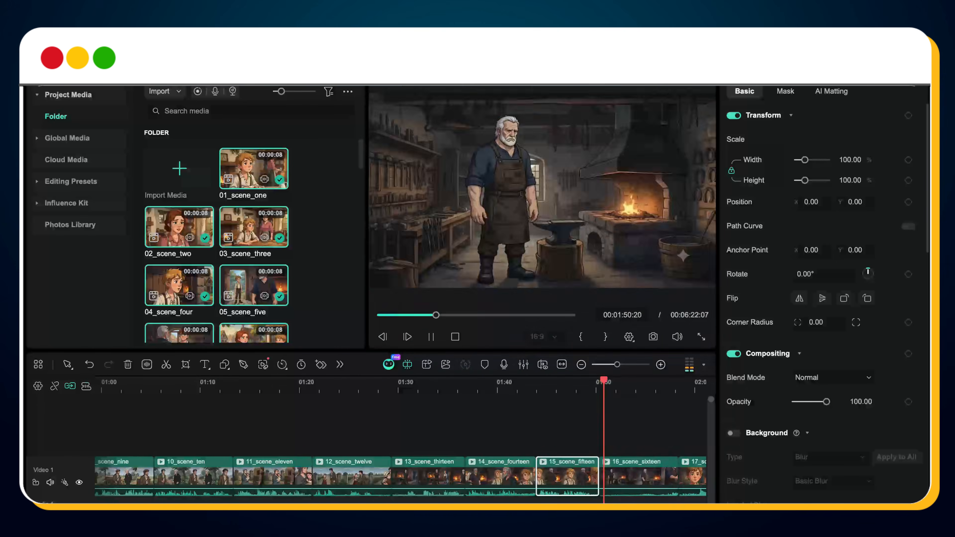
{"action": "key", "text": "alt+]"}
{"action": "key", "text": "space"}
{"action": "key", "text": "alt+]"}
{"action": "key", "text": "space"}
{"action": "key", "text": "alt+]"}
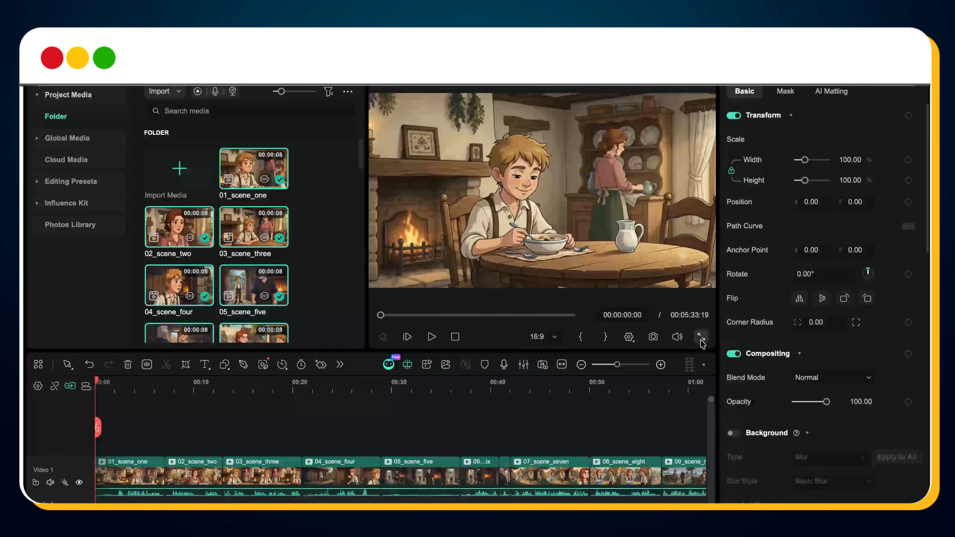
{"action": "left_click", "coordinate": [701, 337]}
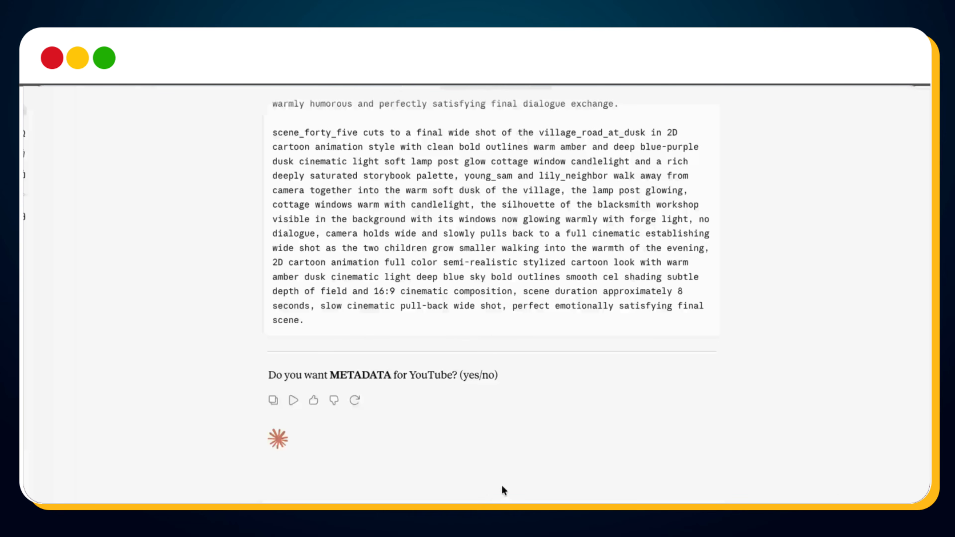
- Switch to the Claude chat and reply yes to generate the YouTube metadata for the story
{"action": "type", "text": "yes"}
{"action": "key", "text": "Return"}
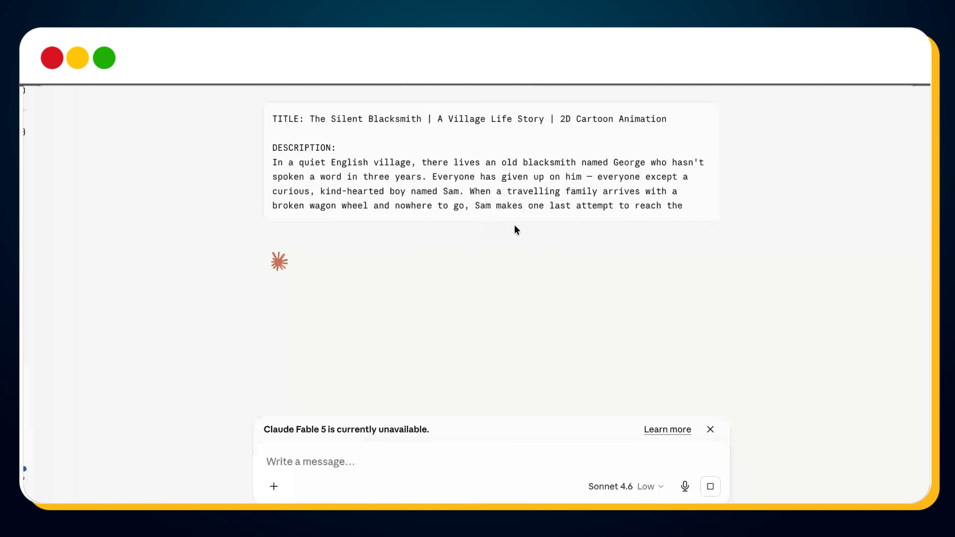